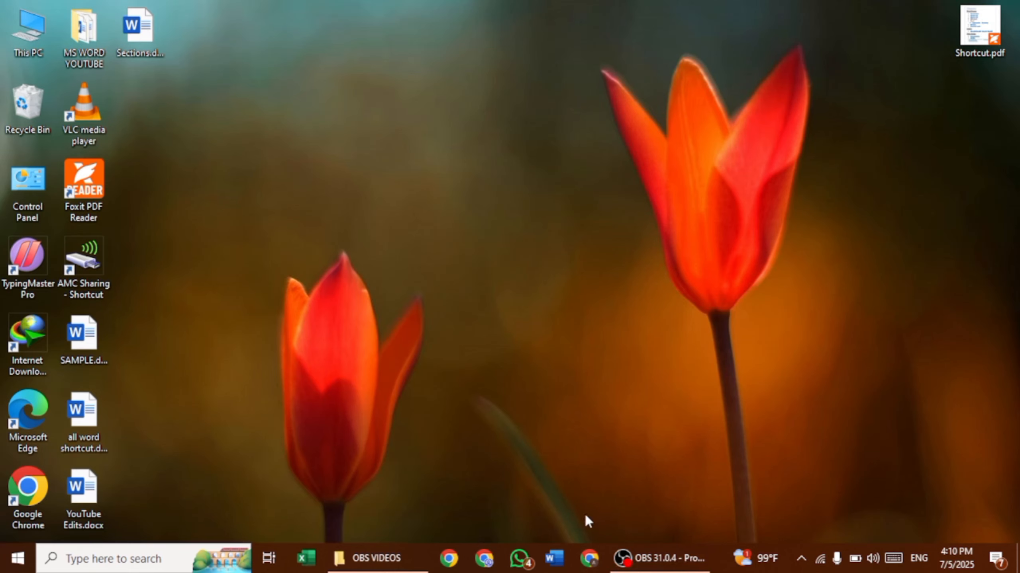
Launch Microsoft Word from the taskbar to reach its start screen
click(557, 562)
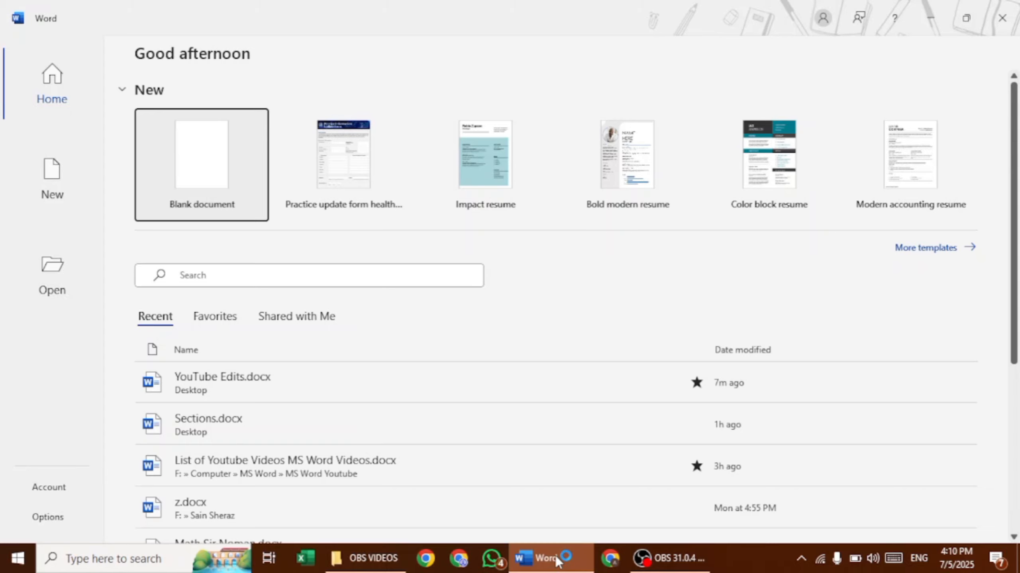
Create a blank document and generate four paragraphs of sample text with =rand(4,3)
key(Return)
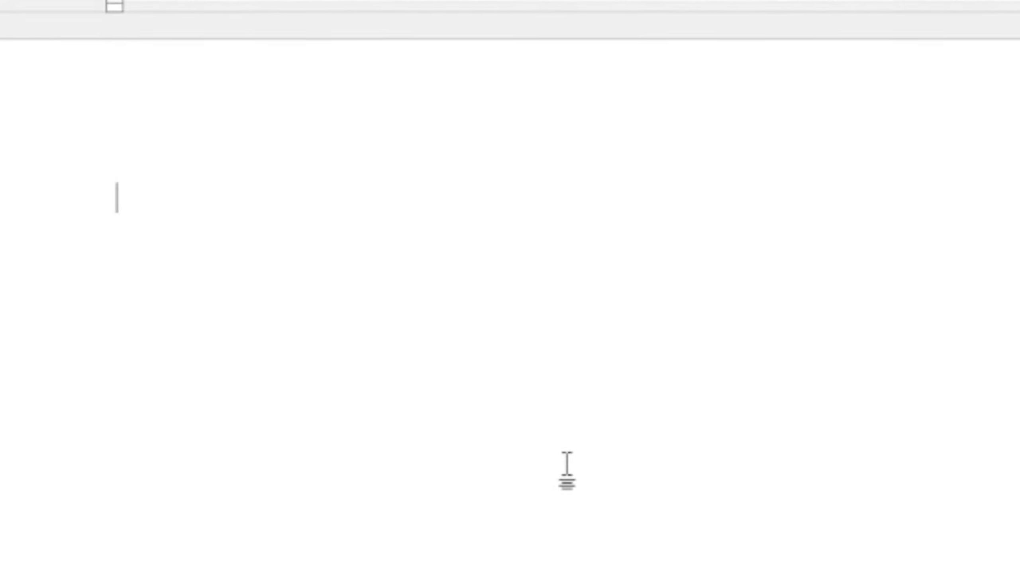
text(=)
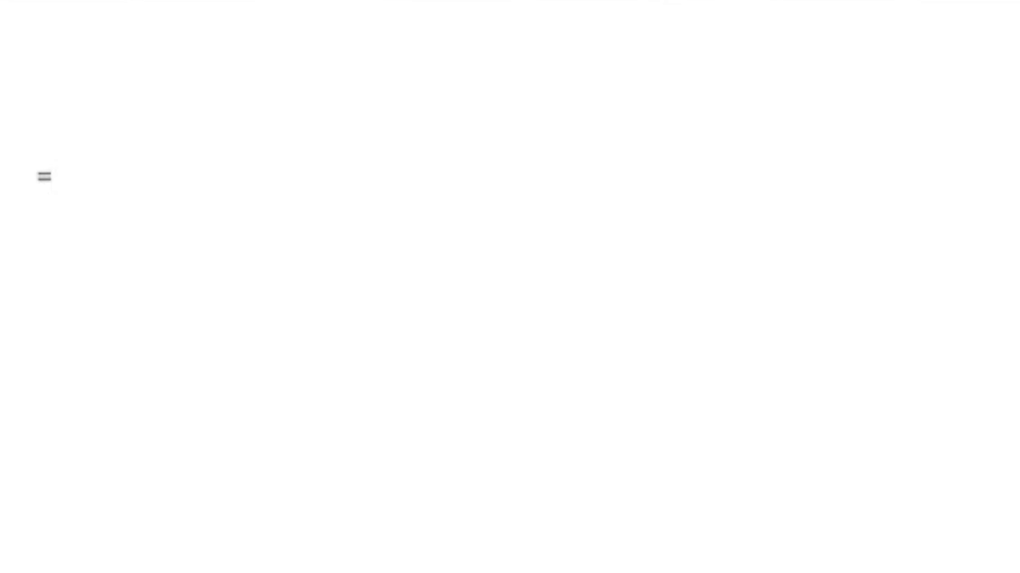
text(rand)
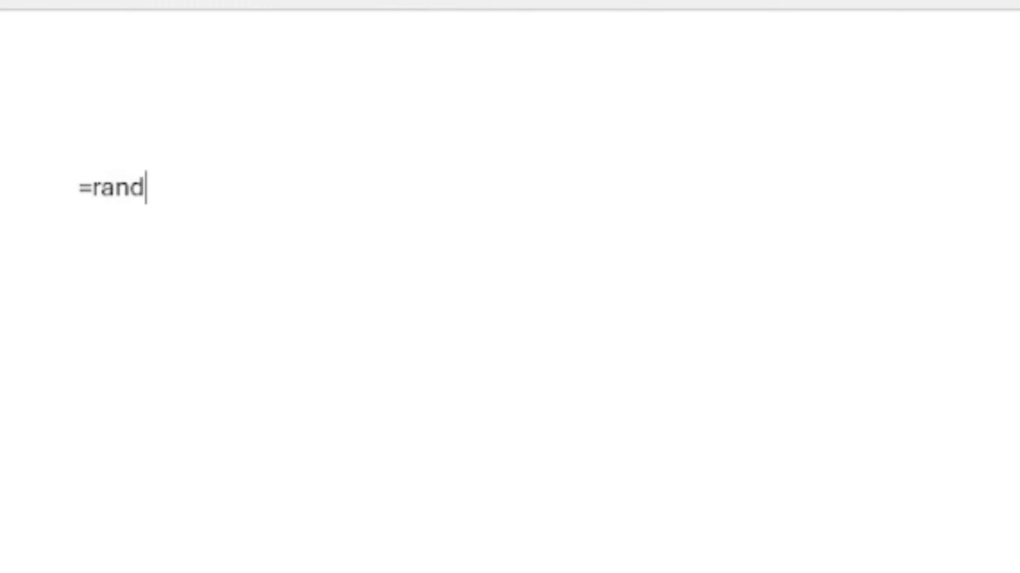
text((4)
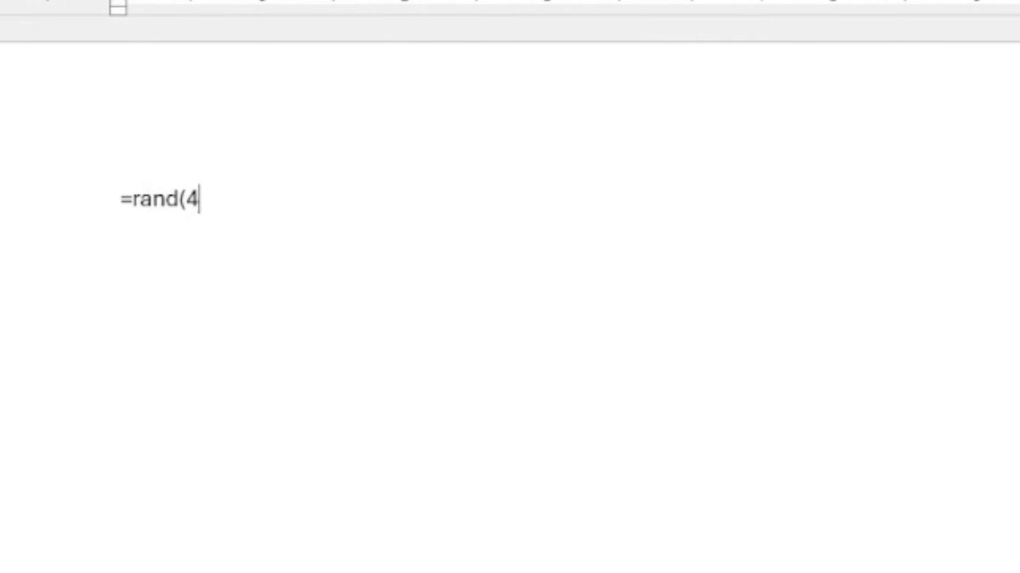
text(,)
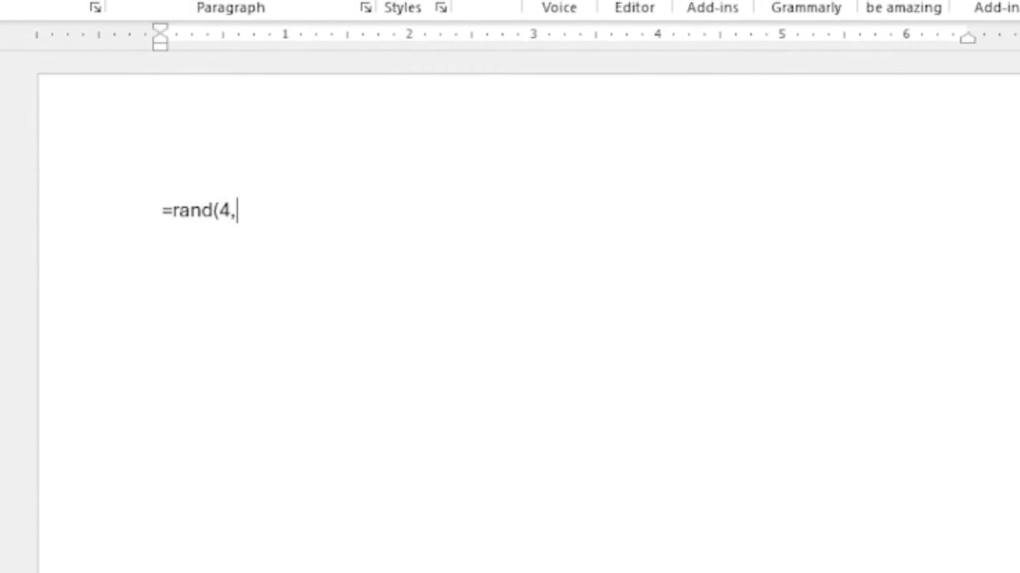
key(BackSpace)
key(BackSpace)
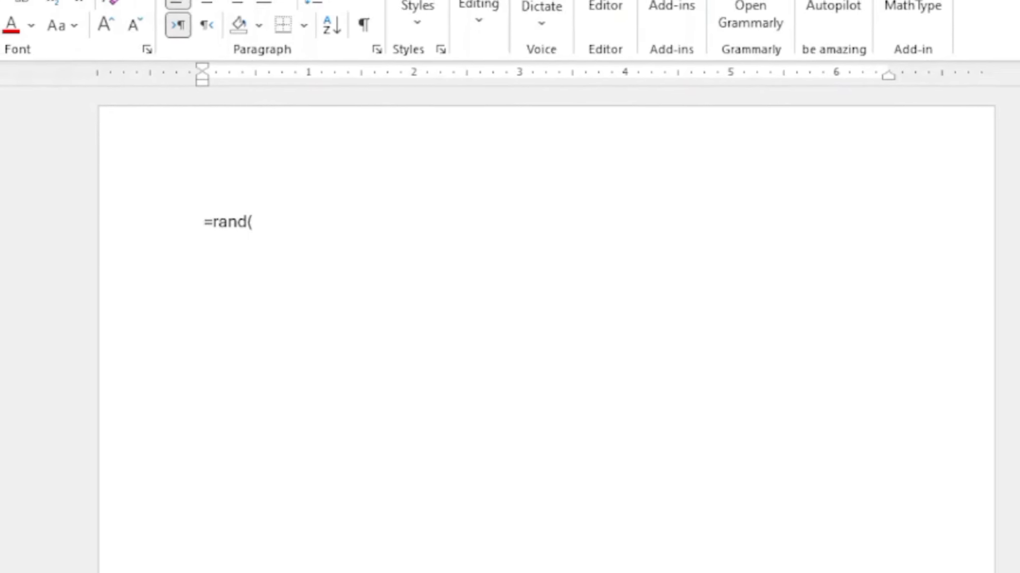
text(4,3)
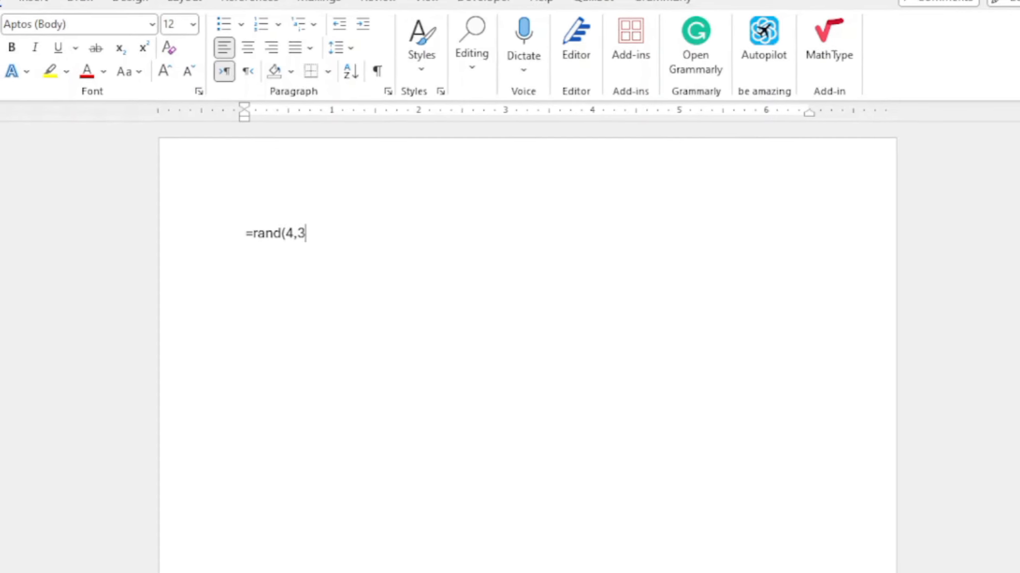
text())
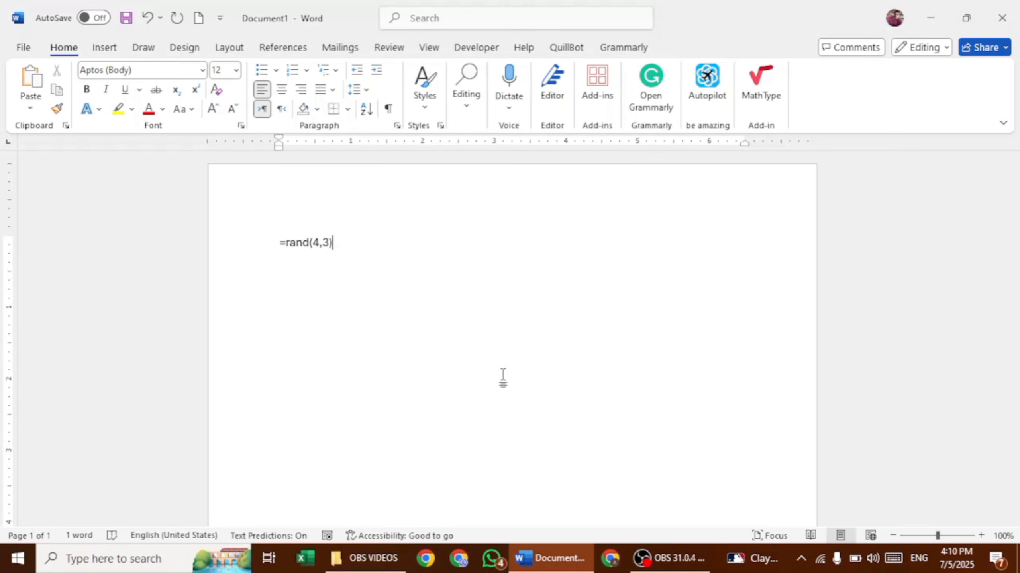
key(Return)
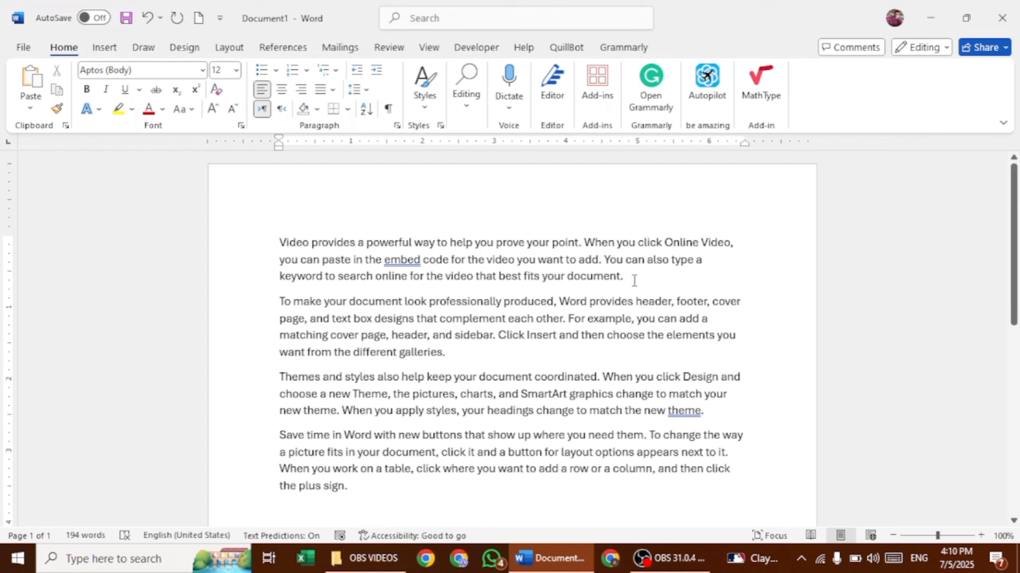
Select the last paragraph and add the first paragraph to the same selection
drag(632, 284, 283, 235)
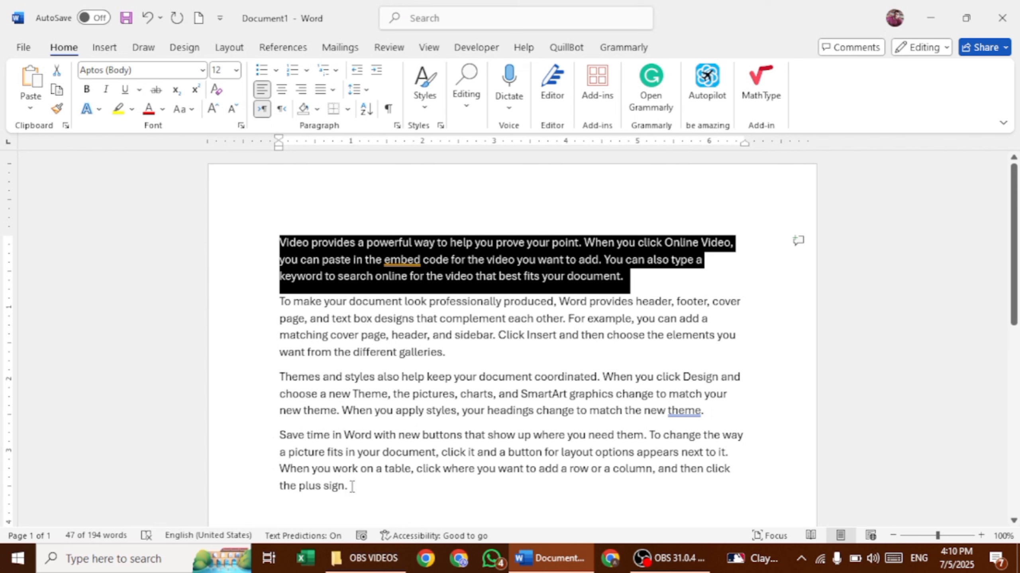
drag(352, 486, 277, 435)
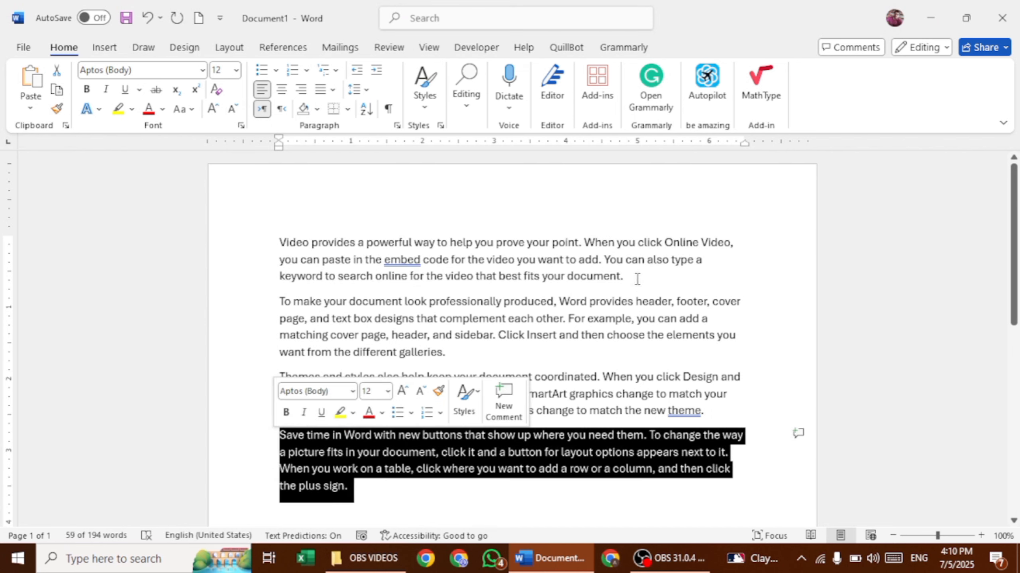
drag(632, 276, 278, 242)
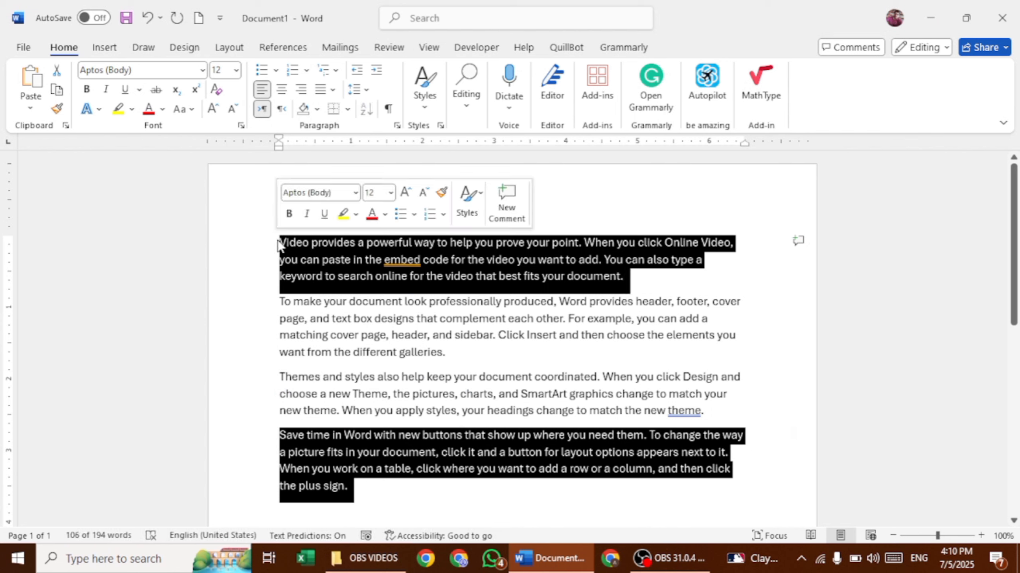
Open the Restrict Editing pane from Review > Protect
click(396, 55)
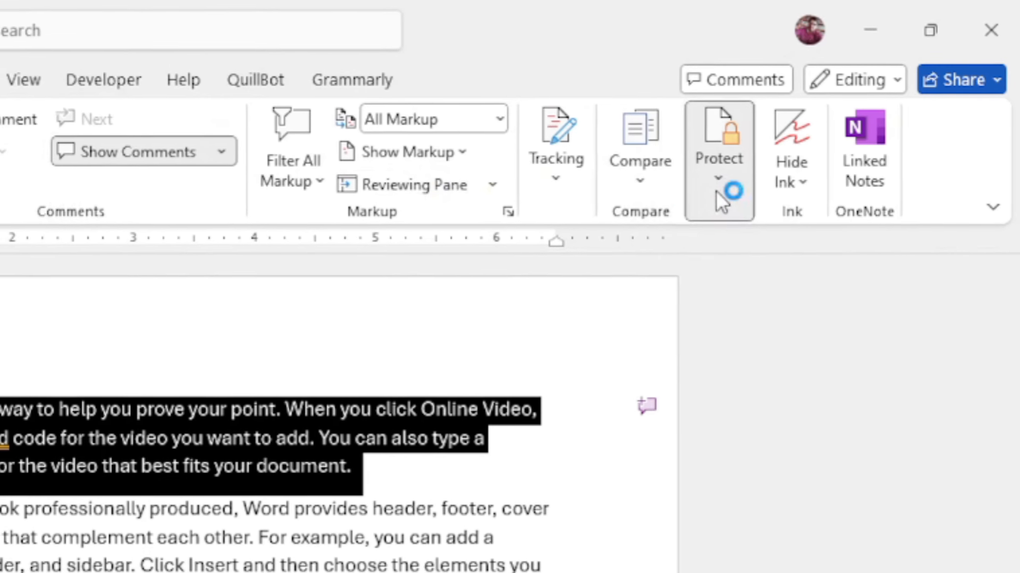
click(822, 133)
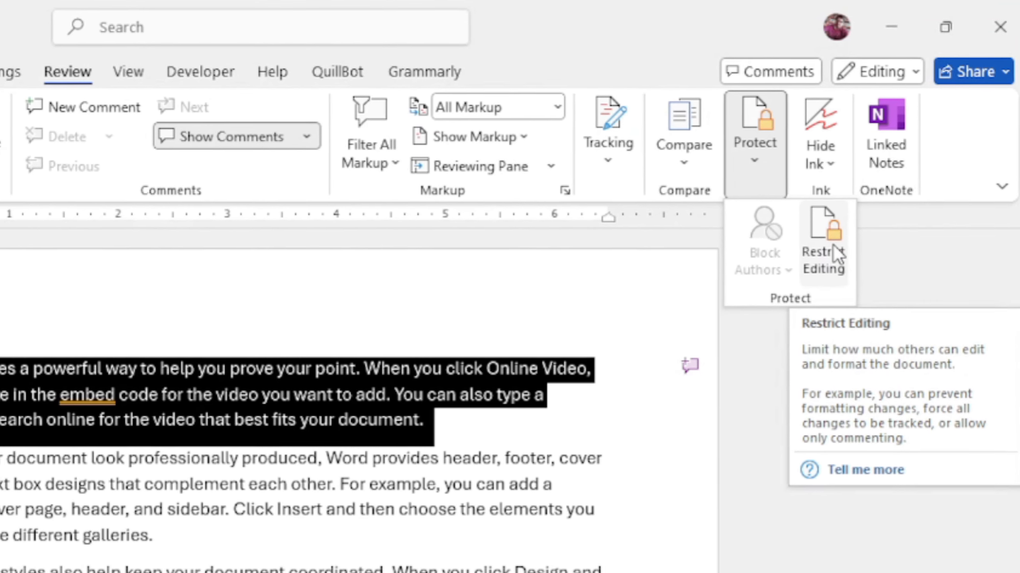
click(823, 257)
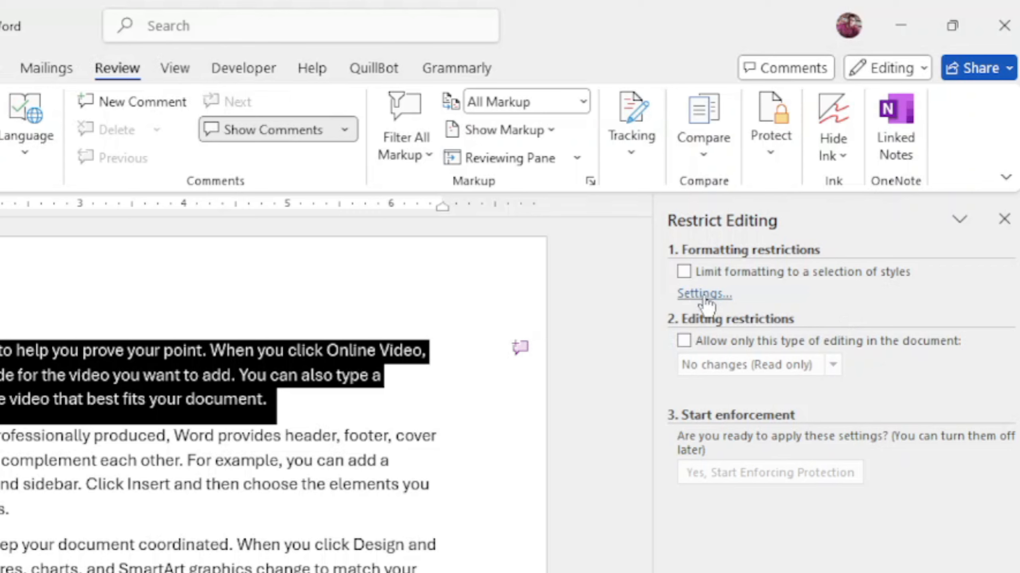
Tick Limit formatting and allow only No changes (Read only) editing
click(684, 272)
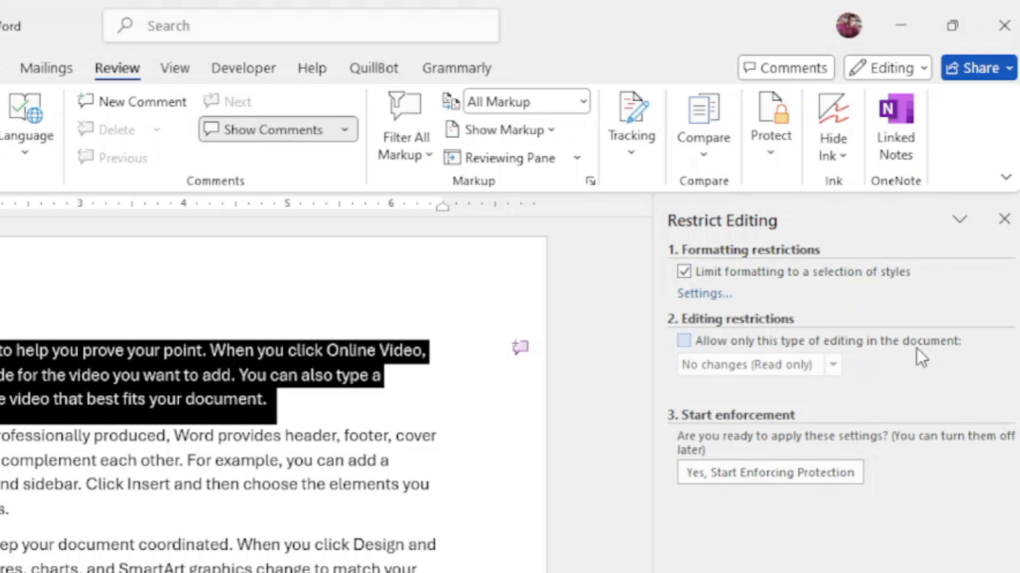
click(684, 345)
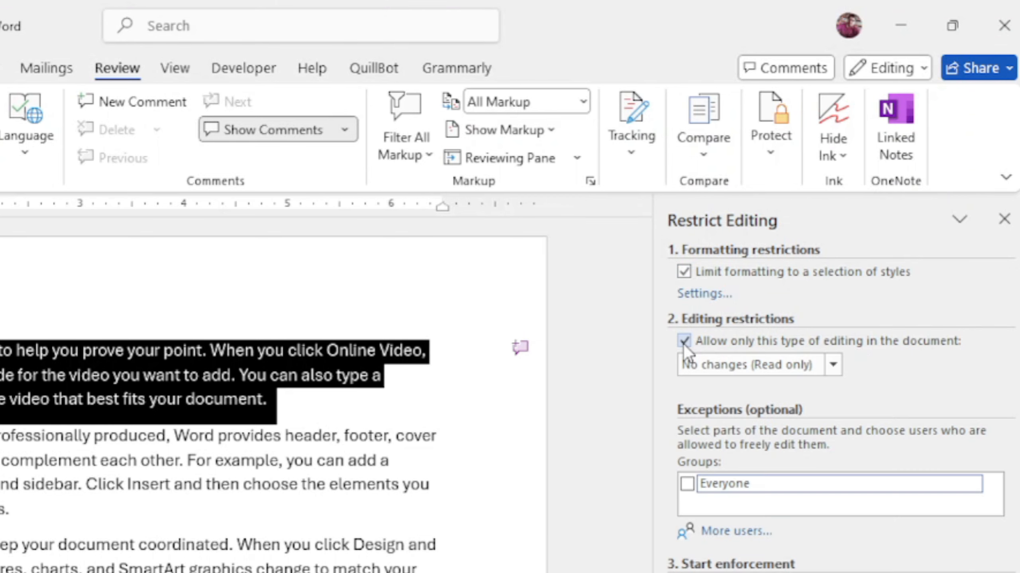
click(832, 366)
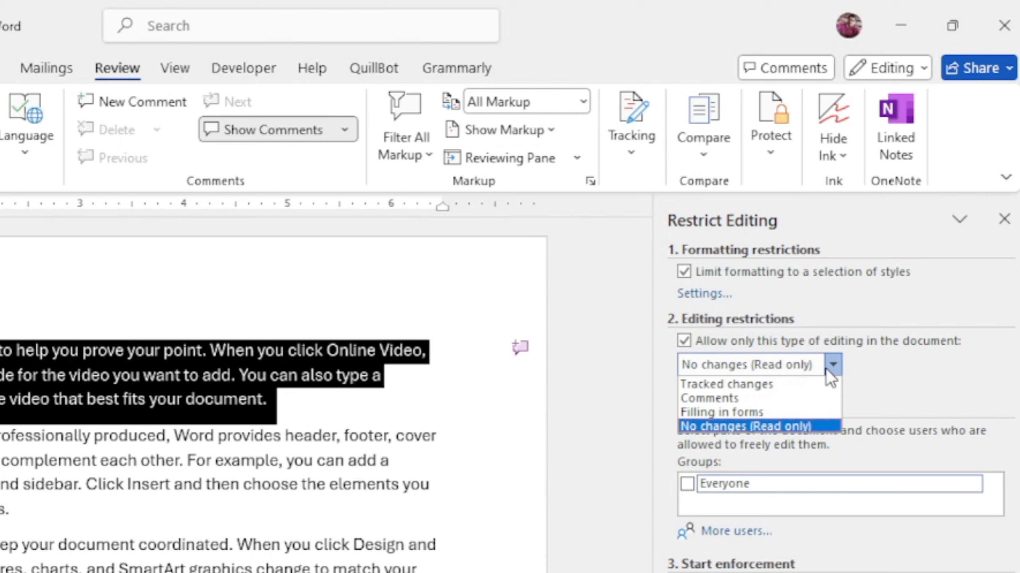
click(760, 424)
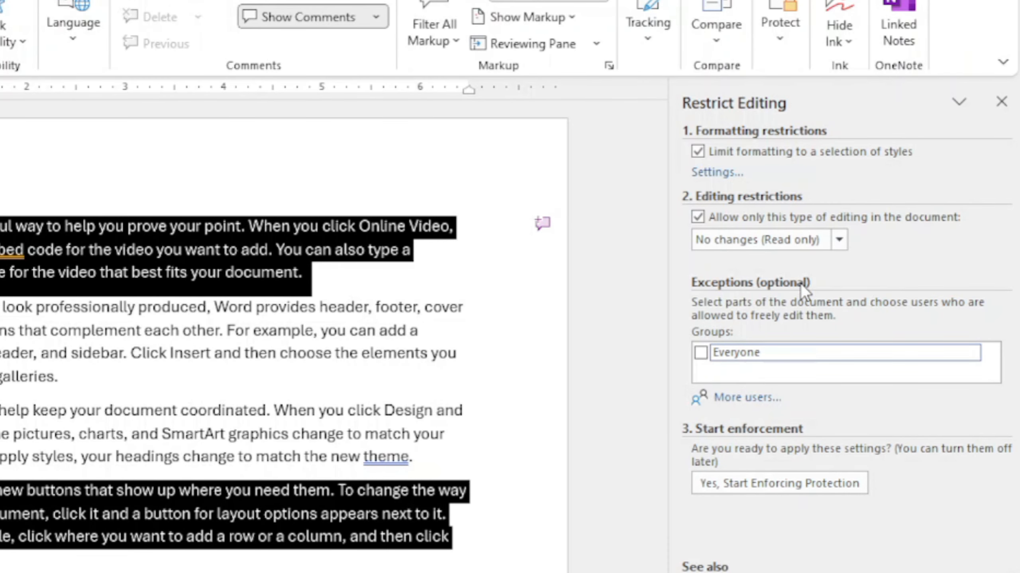
Make Everyone an editing exception and start enforcing protection, entering a password in both fields
click(699, 353)
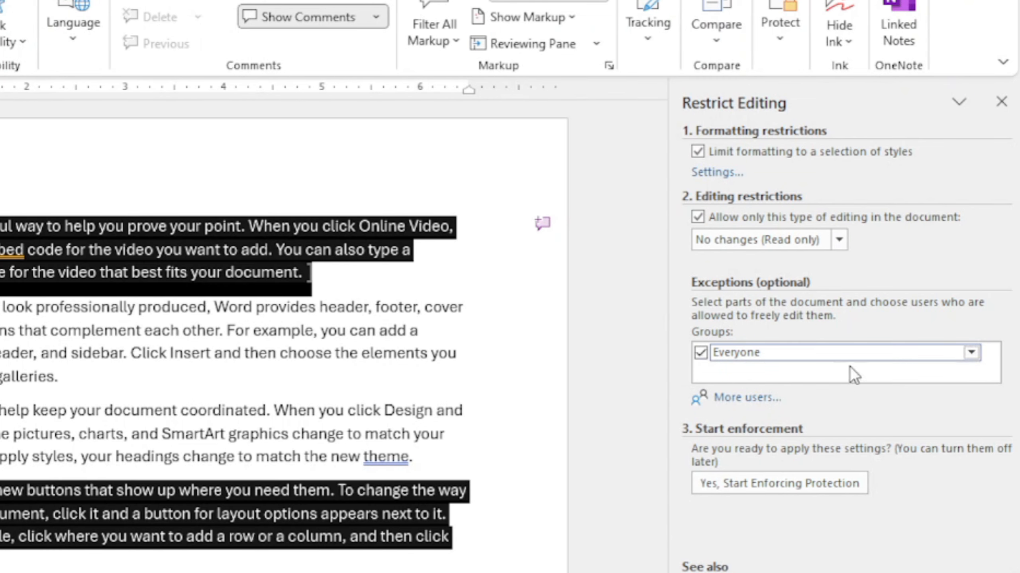
click(800, 485)
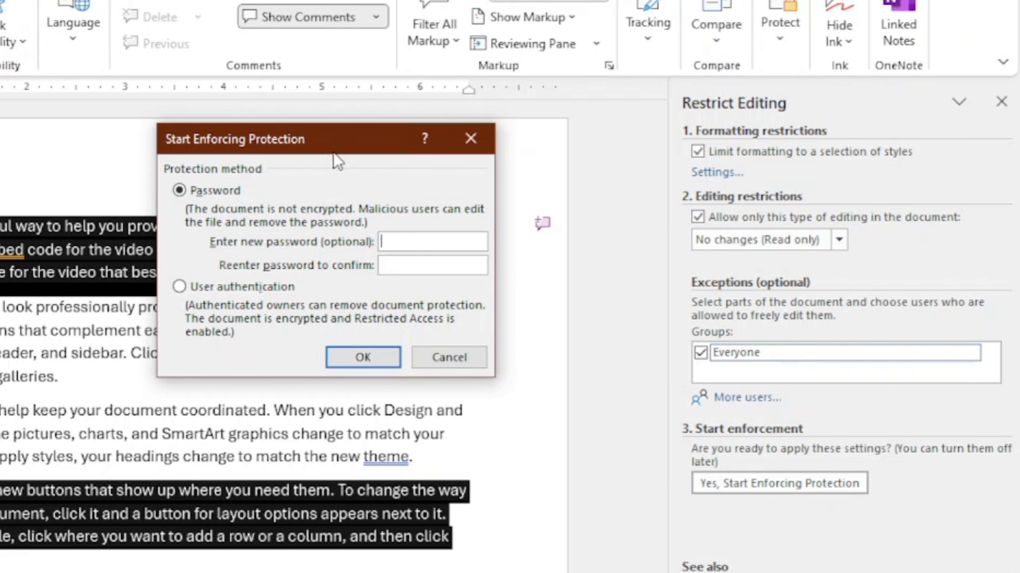
drag(330, 147, 581, 90)
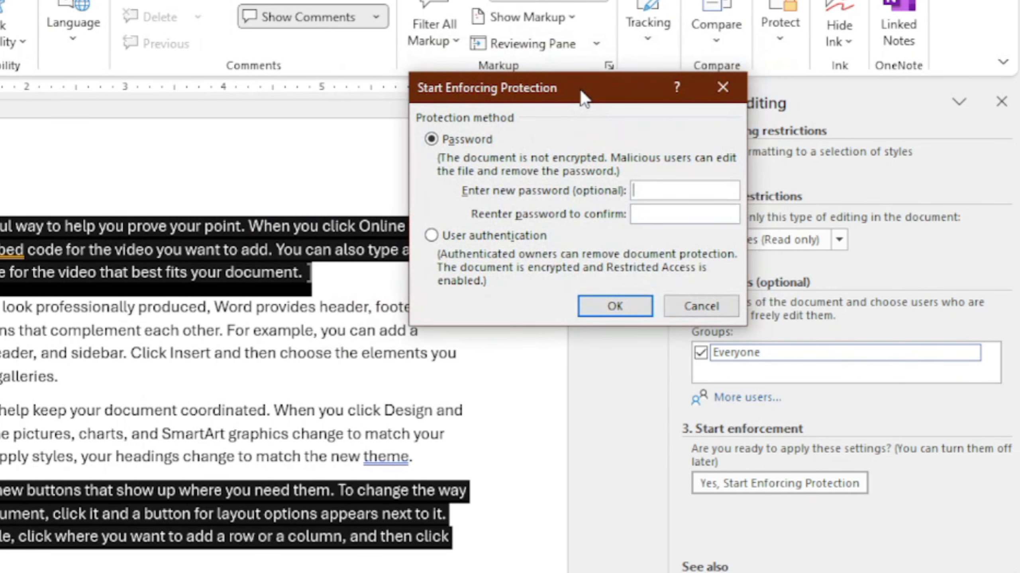
text(123123)
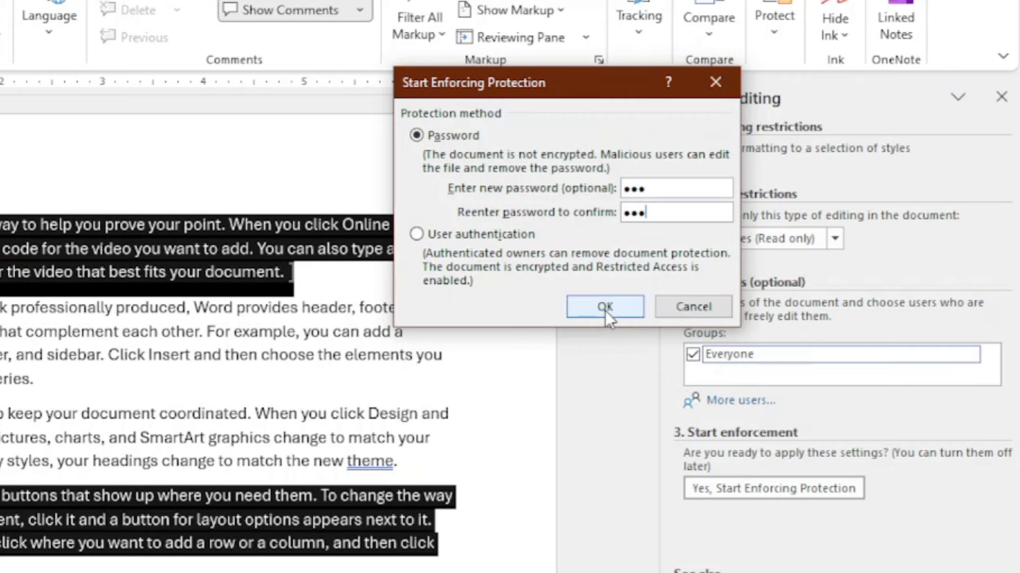
click(611, 310)
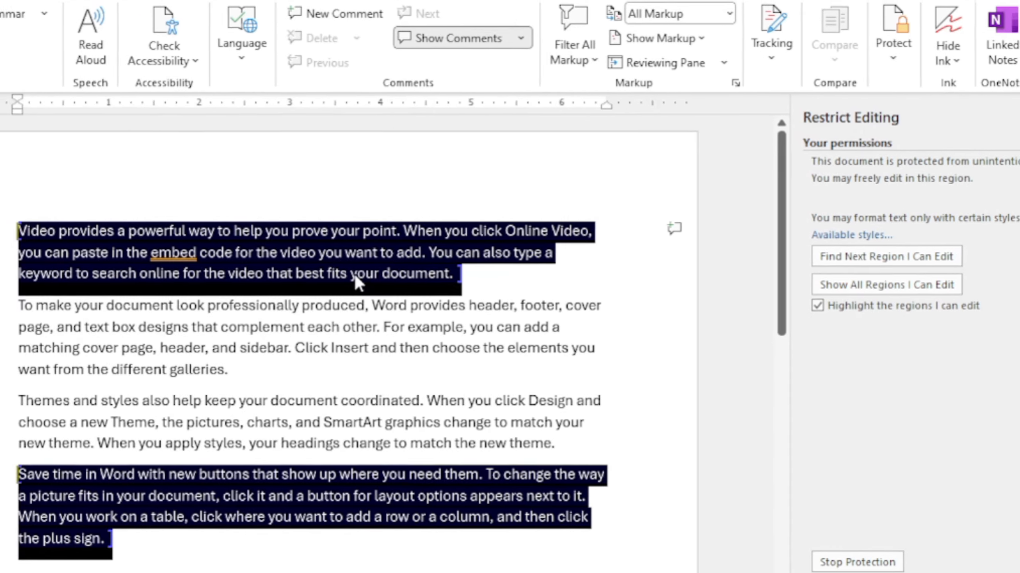
click(404, 322)
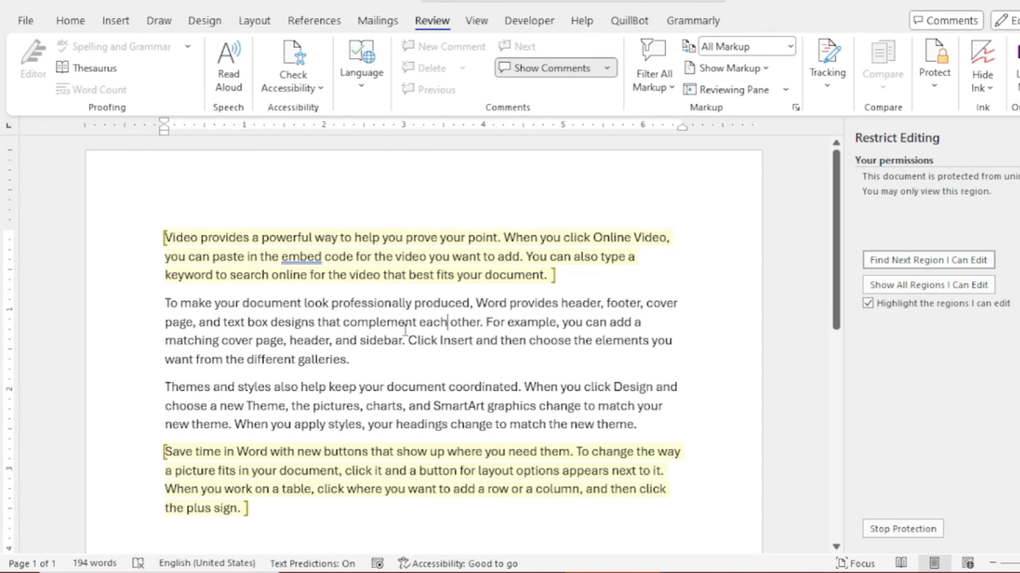
key(BackSpace)
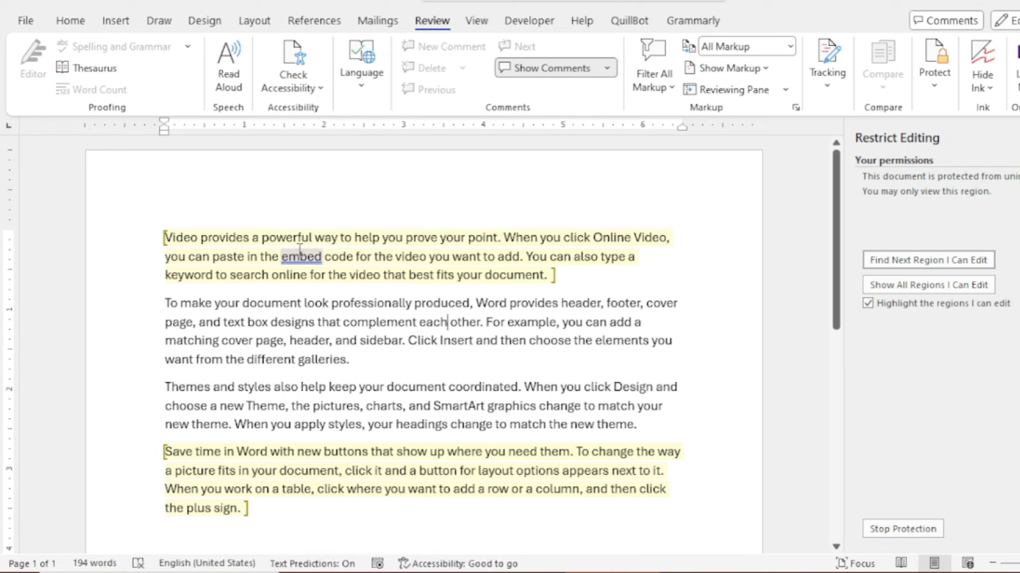
Insert the letters 'dfdfsdfsdfsadf' inside the word best in the first paragraph
click(294, 489)
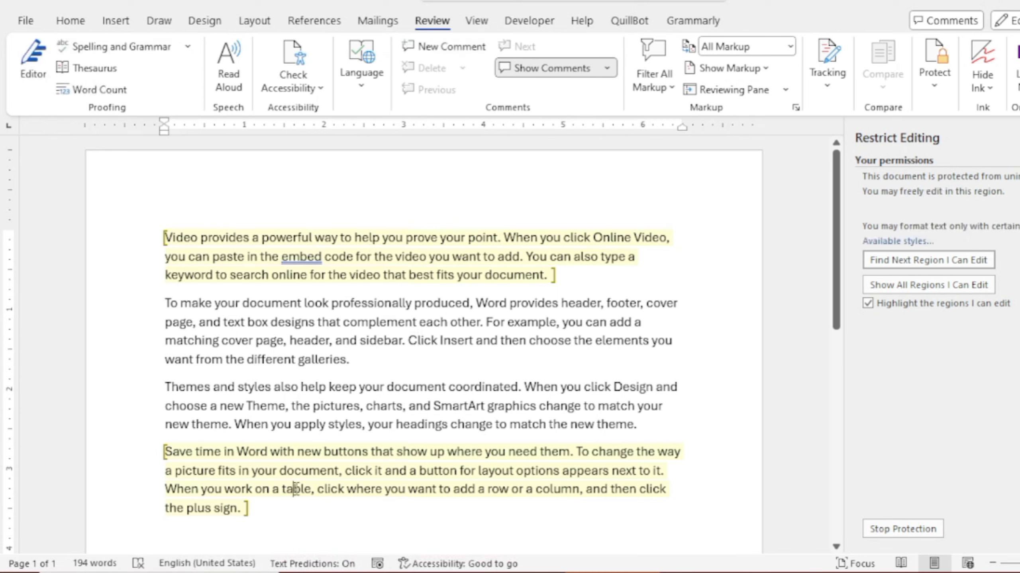
click(426, 275)
text(dfdfsdfsdfsadf)
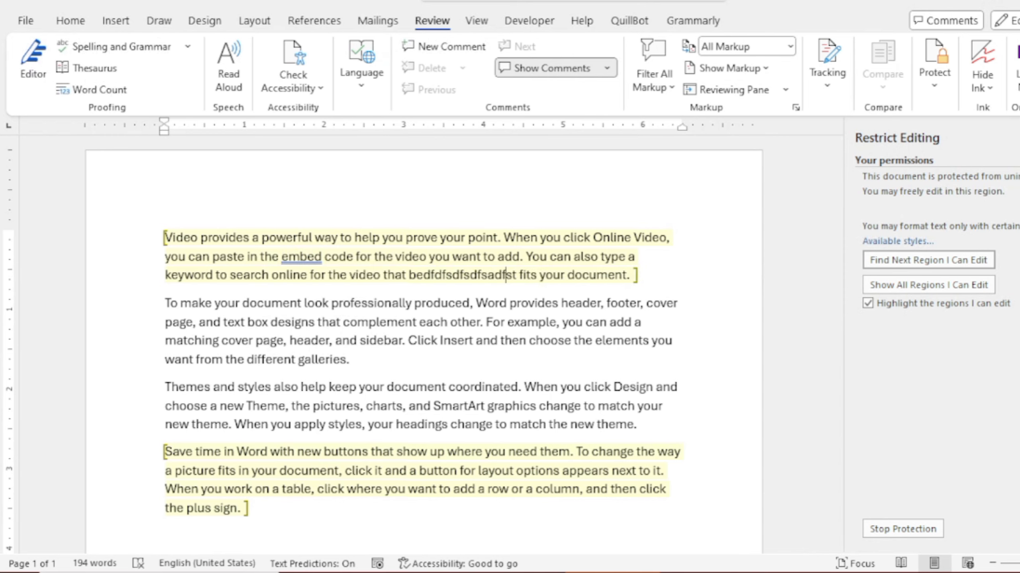
Try typing in the locked third paragraph, then return the caret to the first paragraph
click(306, 489)
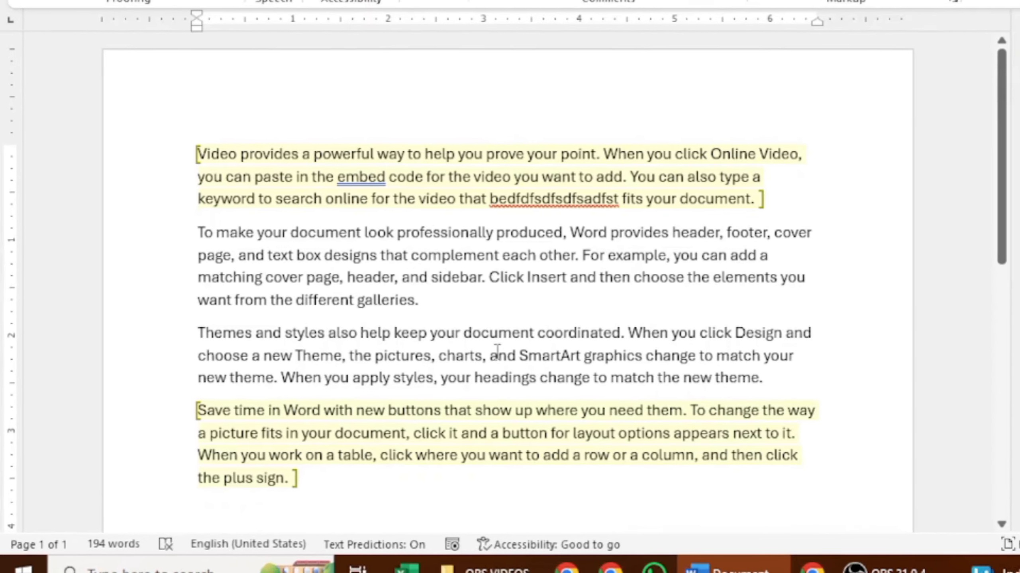
click(415, 405)
key(d)
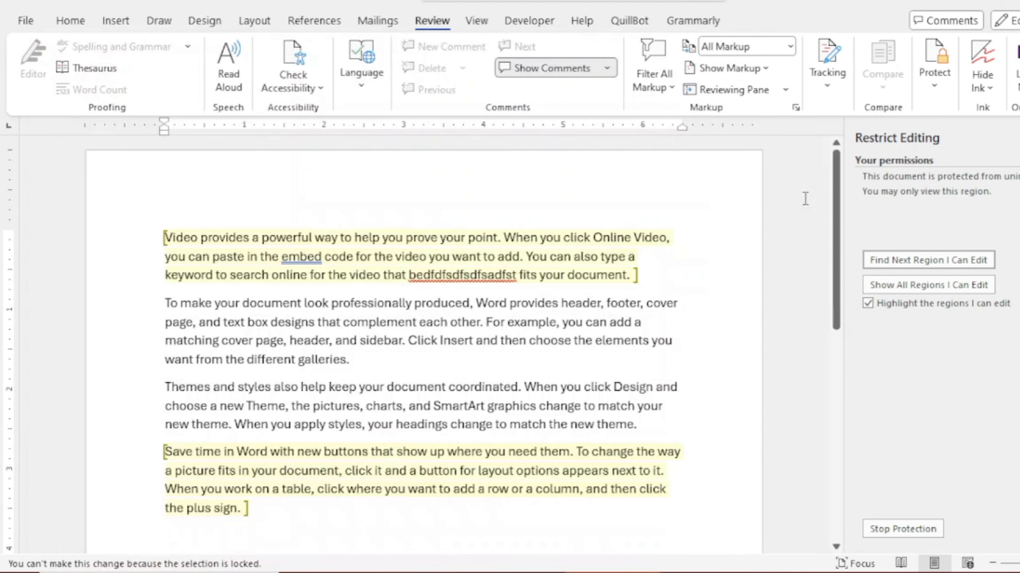
click(805, 199)
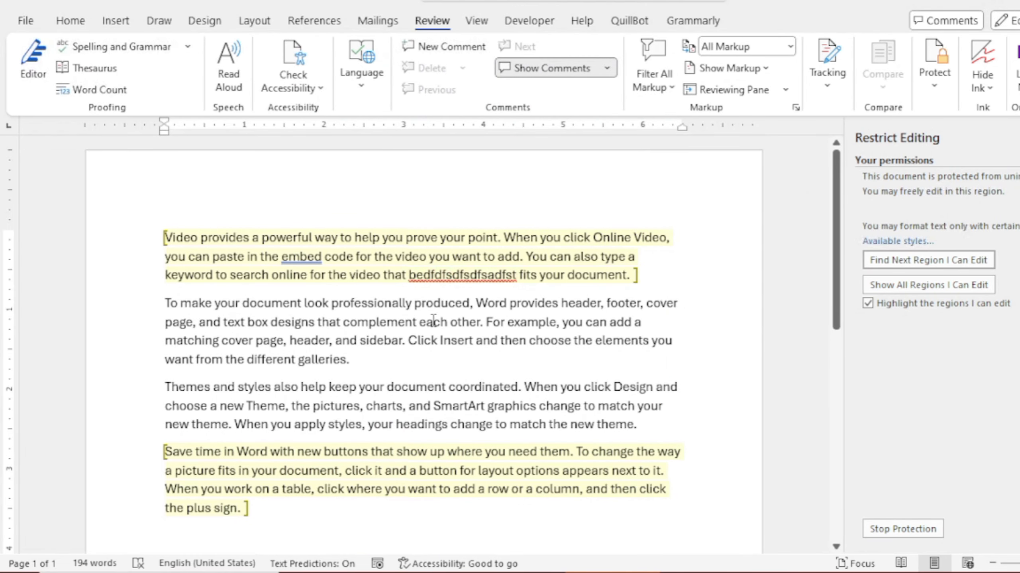
click(381, 253)
Switch to the Home tab and browse the Styles gallery without applying a style
click(71, 23)
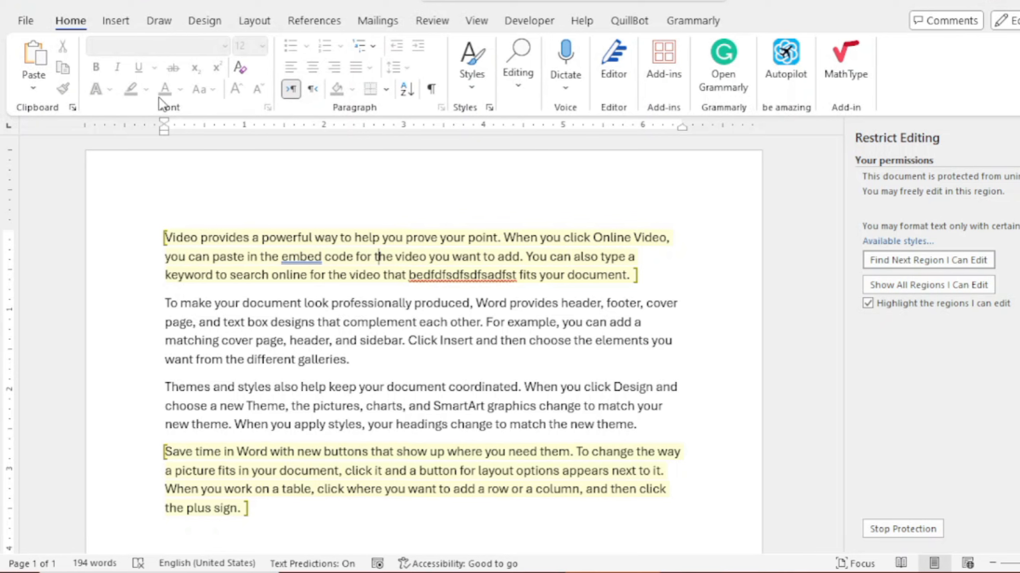
click(469, 89)
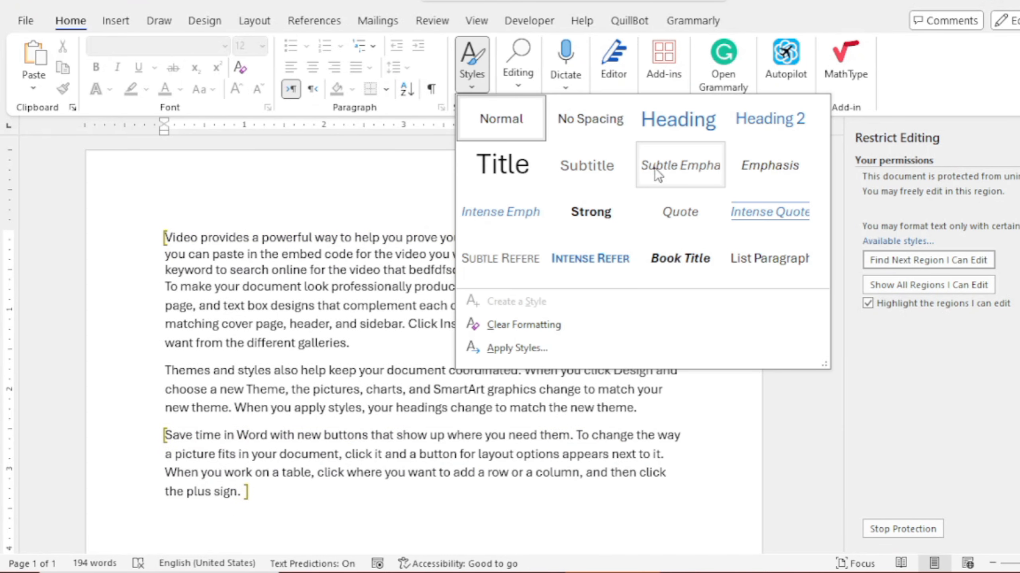
click(295, 182)
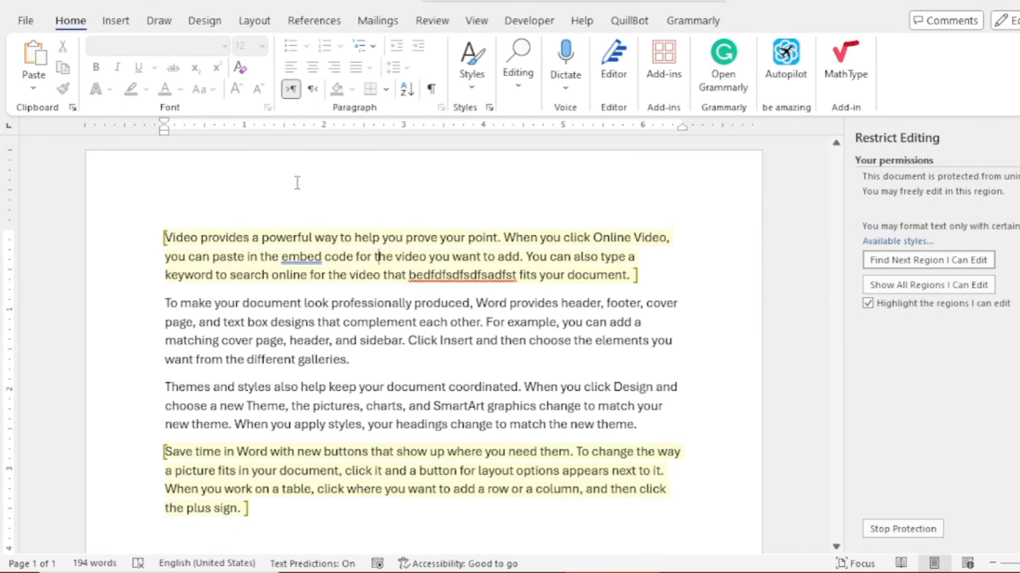
click(338, 323)
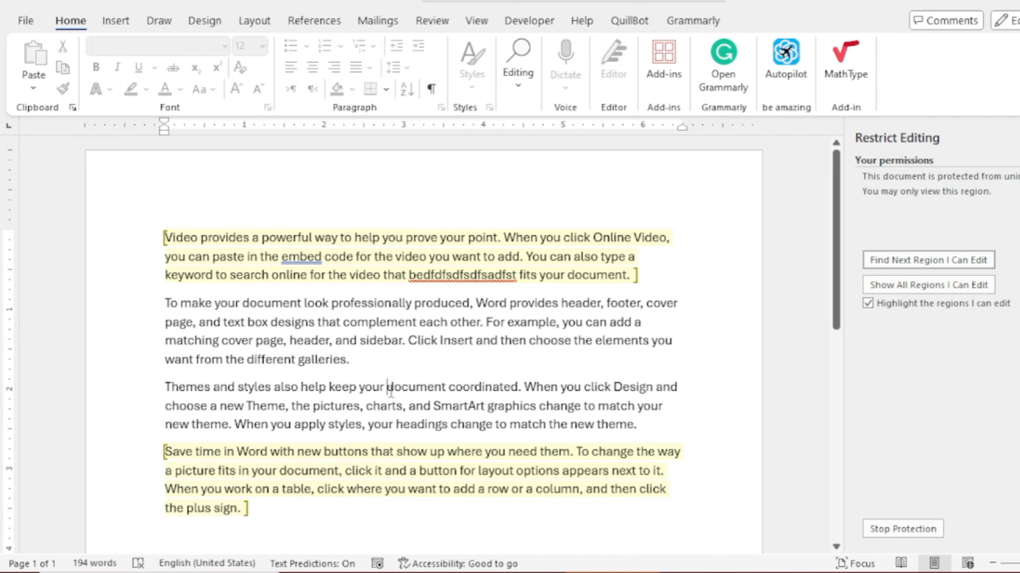
Apply the Heading style to the first paragraph
click(364, 270)
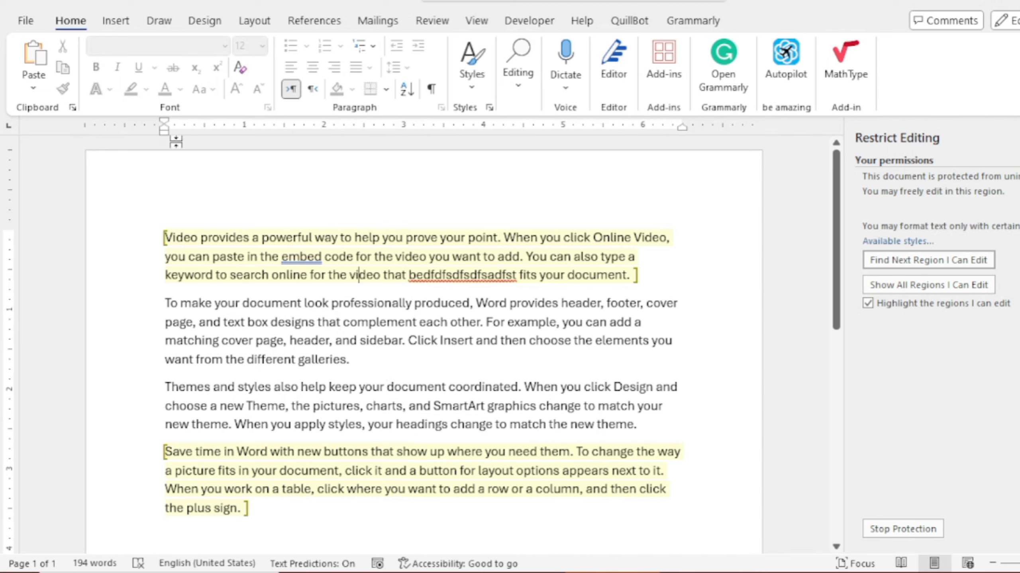
click(471, 87)
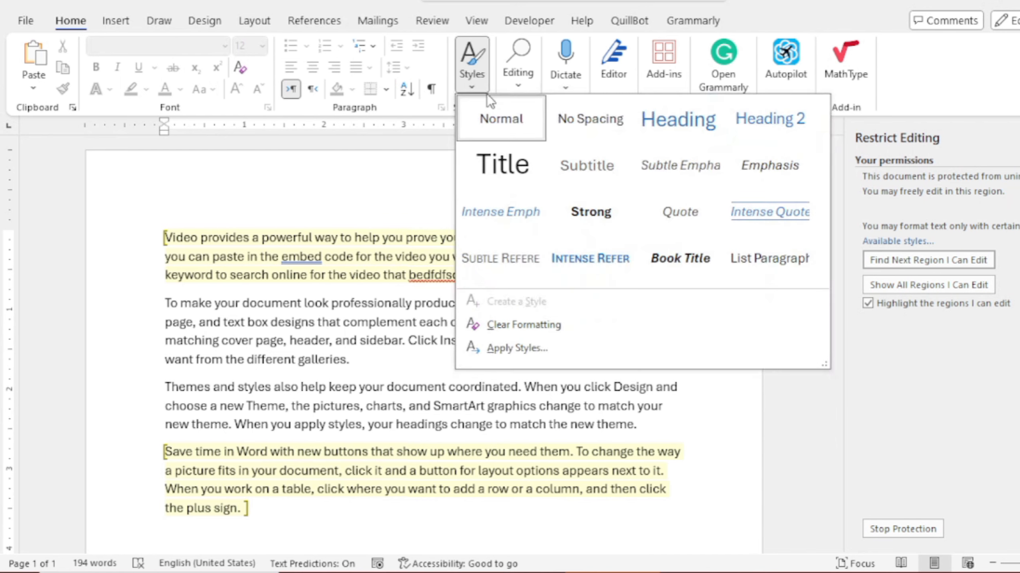
click(685, 138)
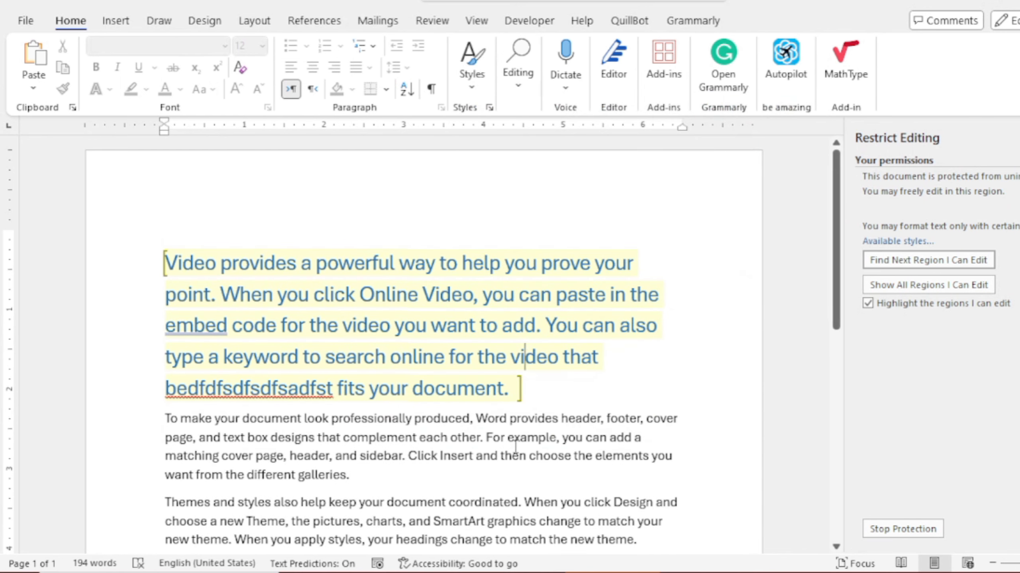
scroll(506, 362, down, 3)
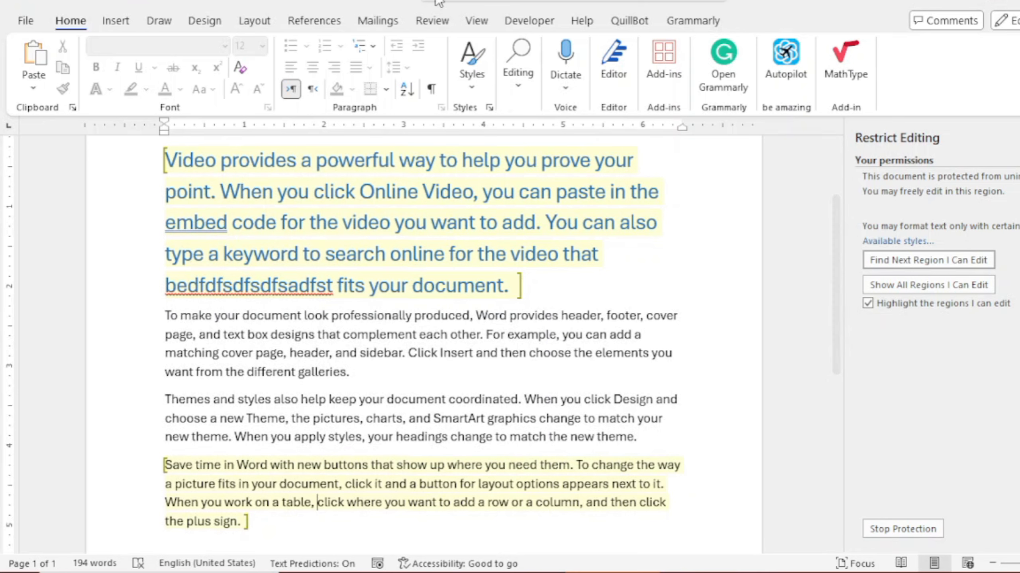
Apply Intense Emphasis to the word click in the last paragraph
click(471, 81)
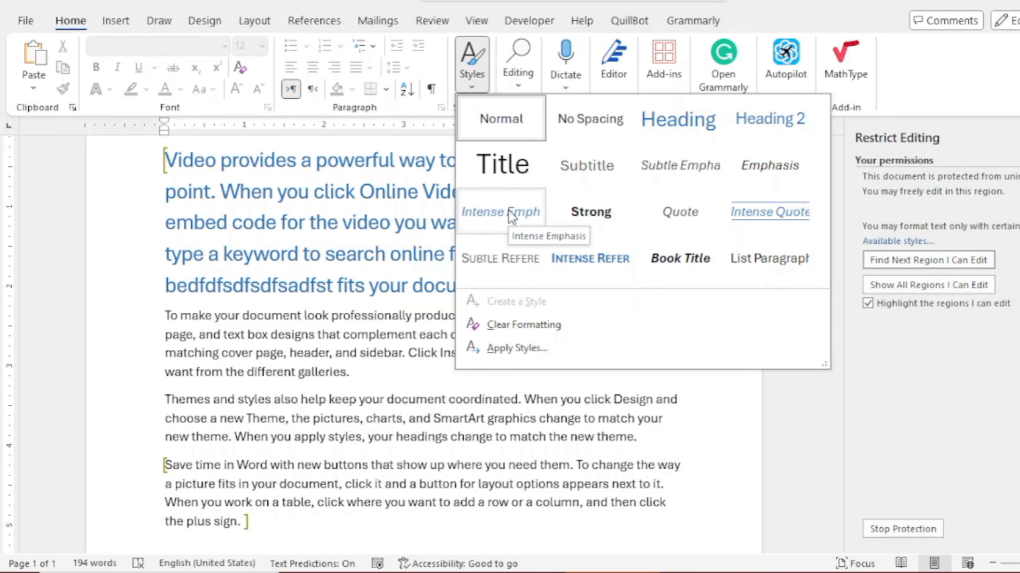
click(328, 502)
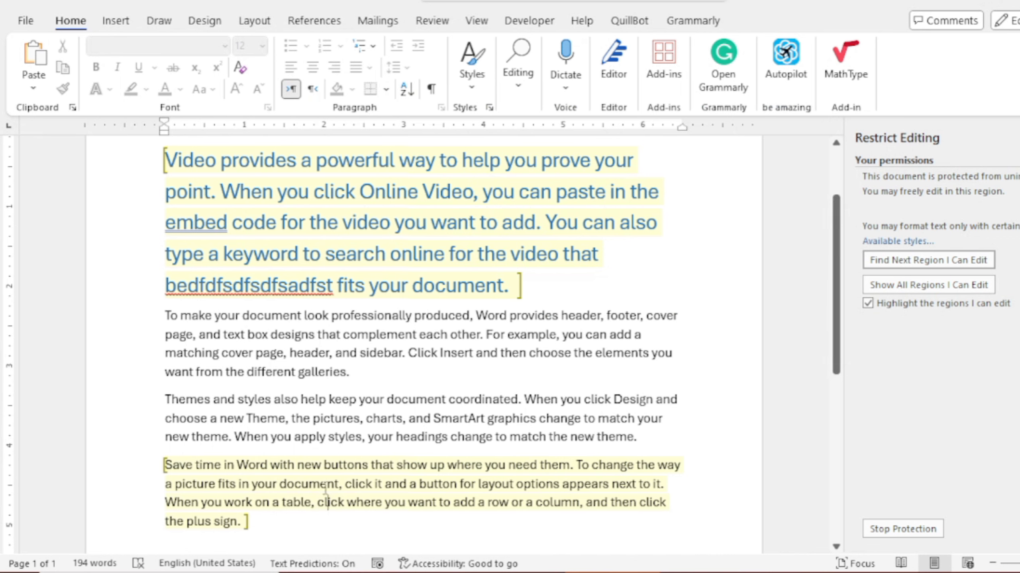
click(477, 77)
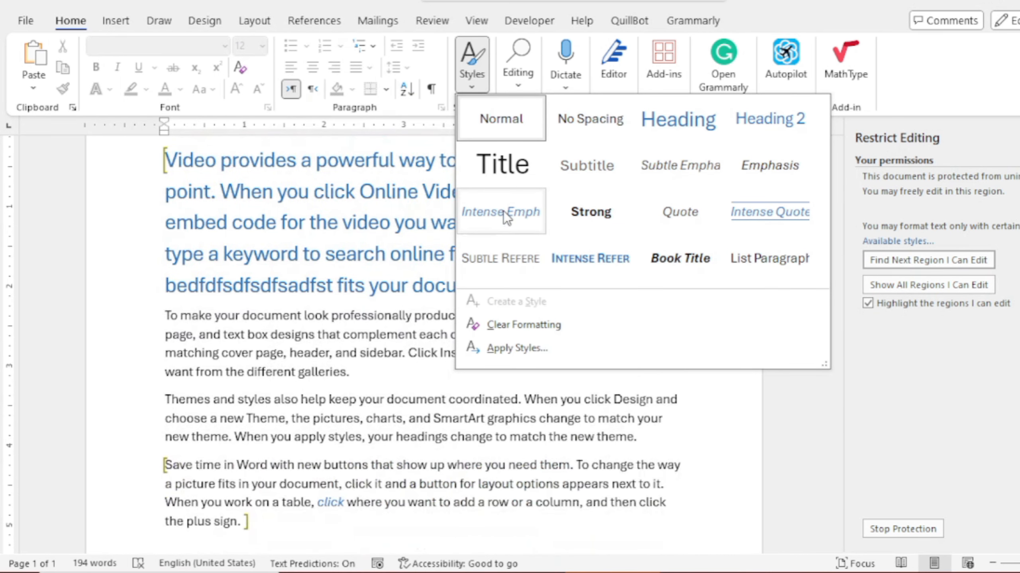
click(504, 211)
click(401, 373)
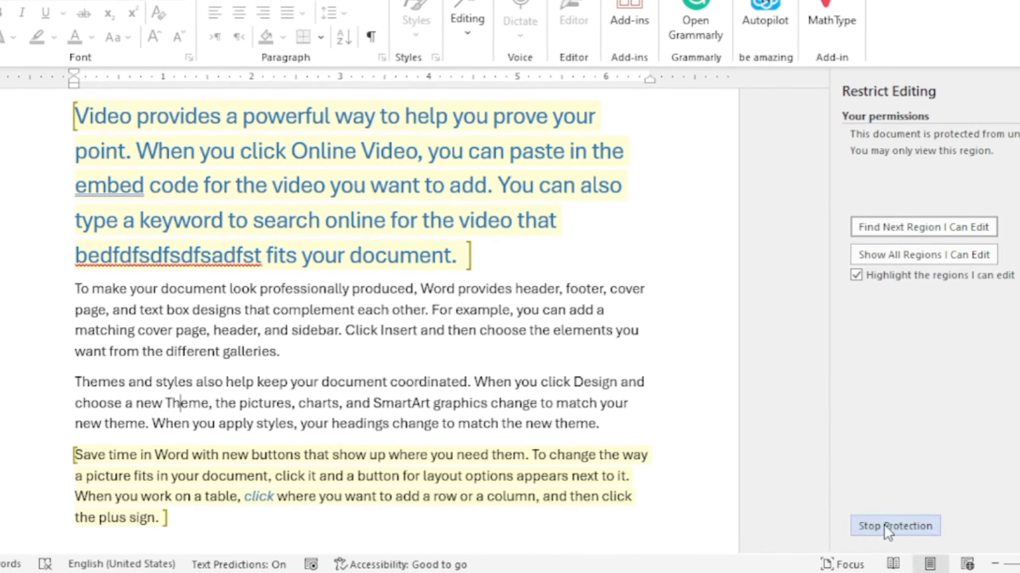
Stop protection by entering the document password
click(886, 528)
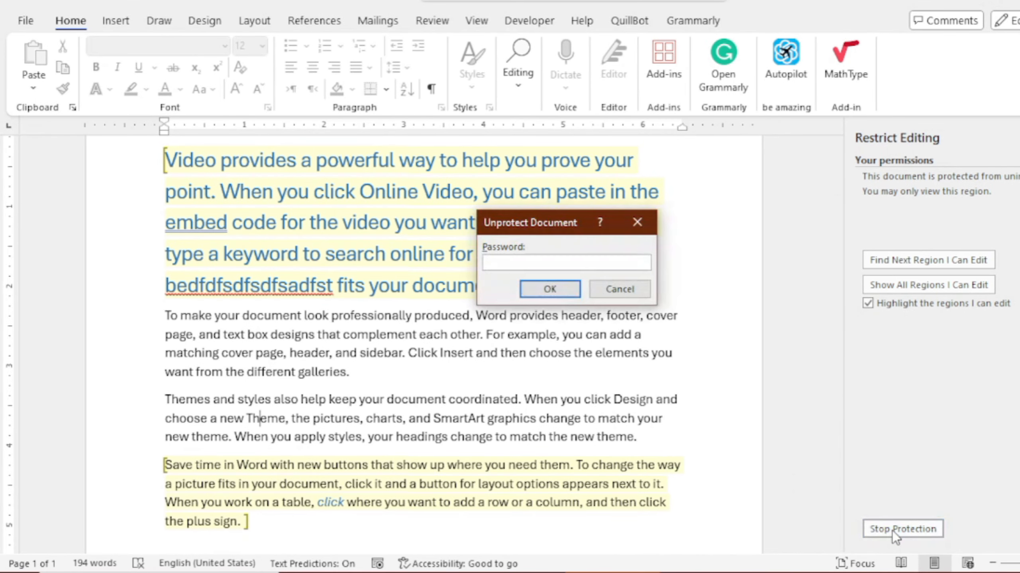
text(123)
click(537, 289)
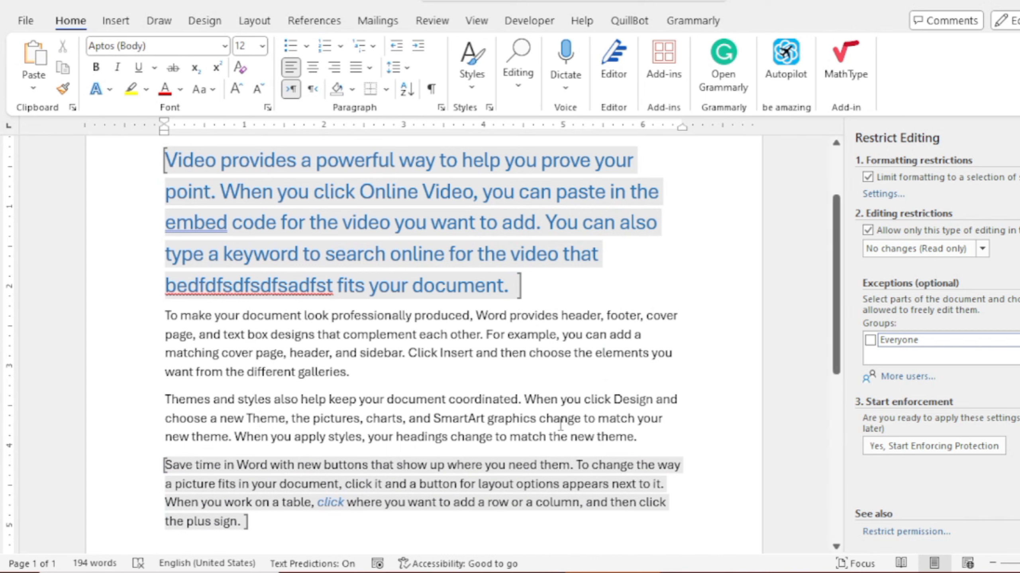
Type test letters after 'sidebar' and inside 'charts' in the middle paragraphs
click(403, 354)
text(sdfDSffsadfsad)
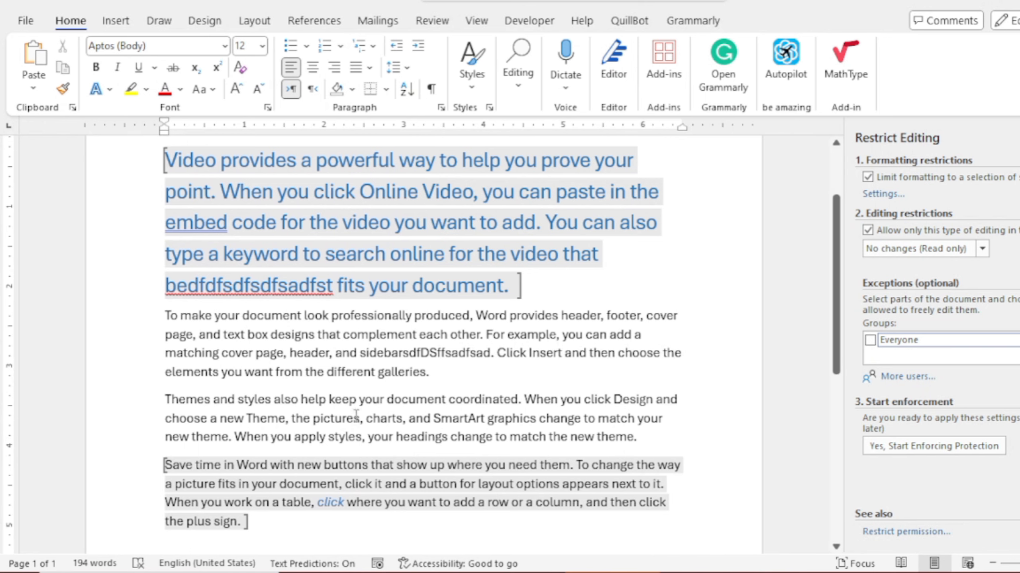
click(388, 417)
text(dfsdf)
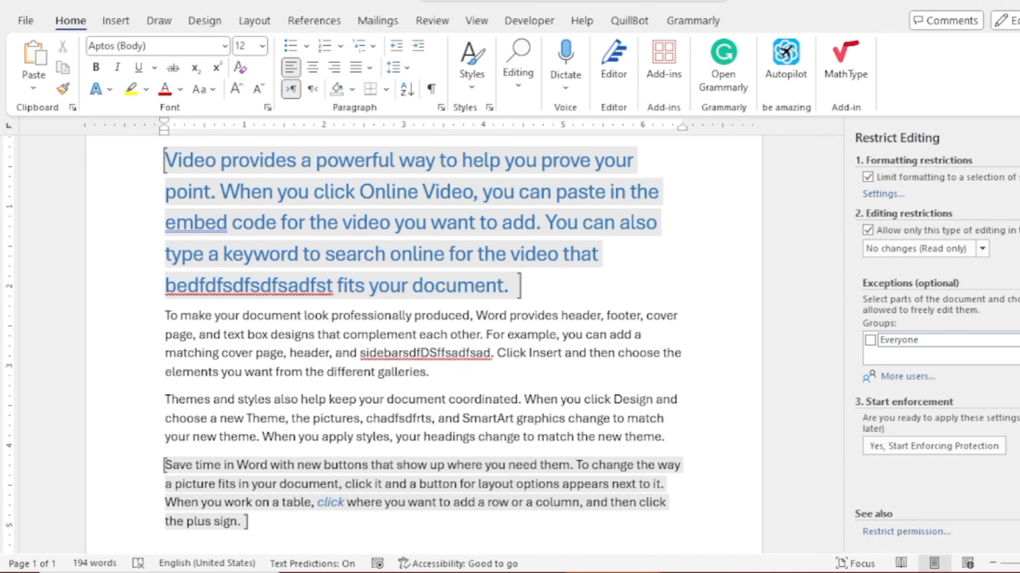
Close the Restrict Editing pane and scroll back up the document
click(1019, 138)
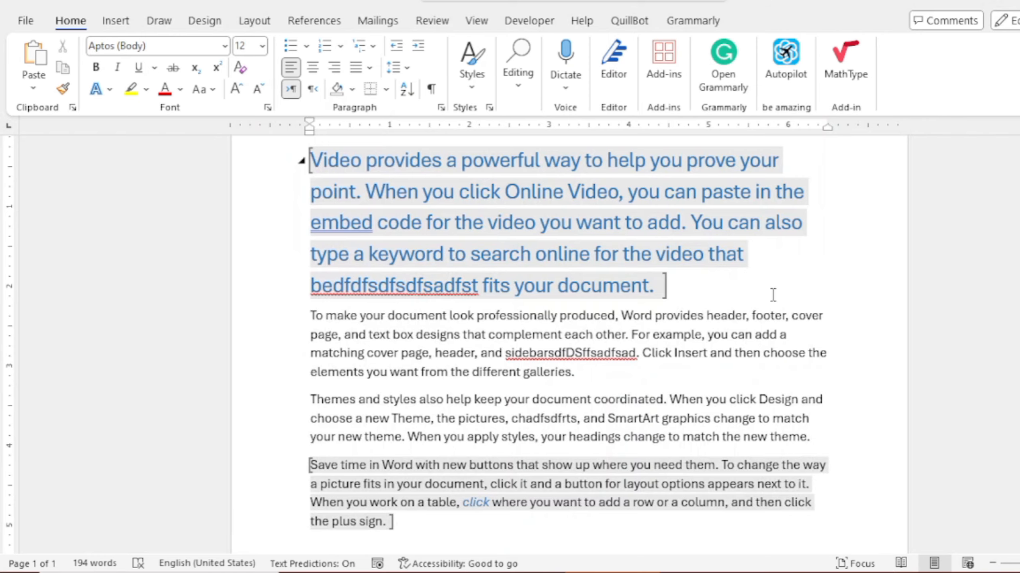
scroll(773, 295, up, 3)
scroll(773, 295, up, 1)
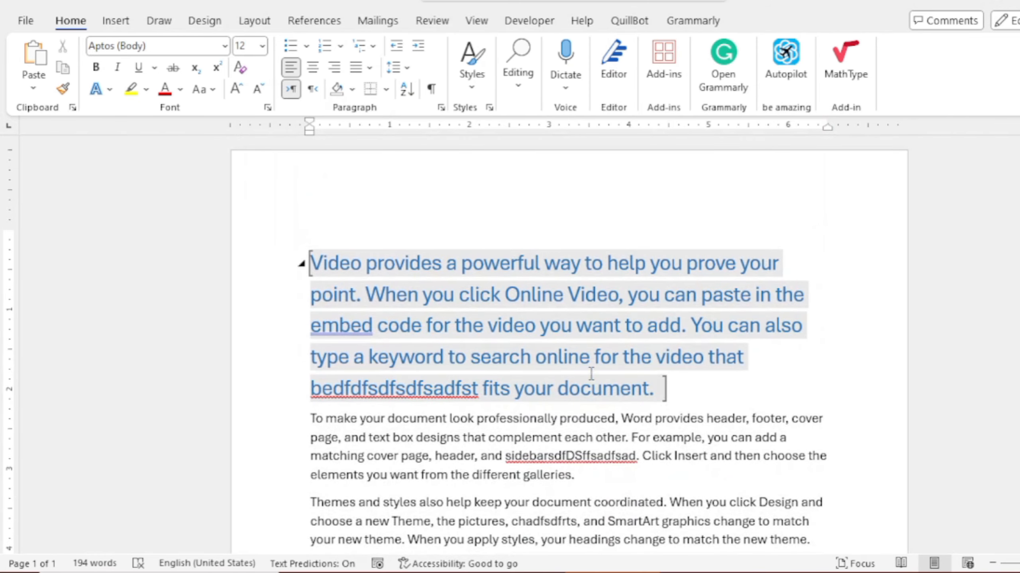